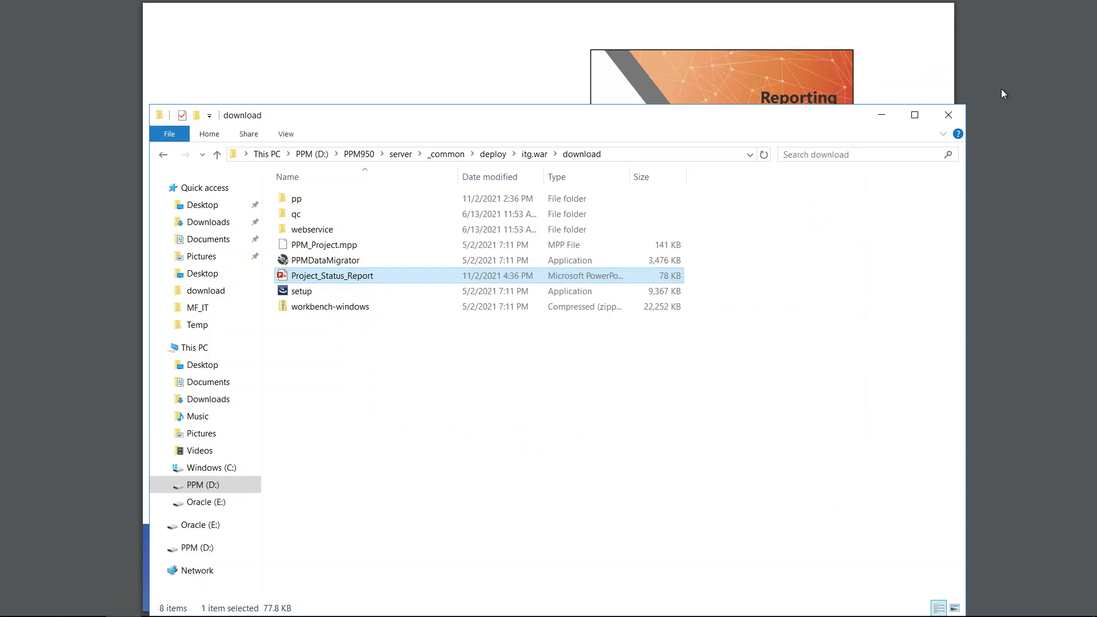
Close the download folder window, switch to Excel and log on to PPM with the prefilled credentials.
{"action": "left_click", "coordinate": [947, 114]}
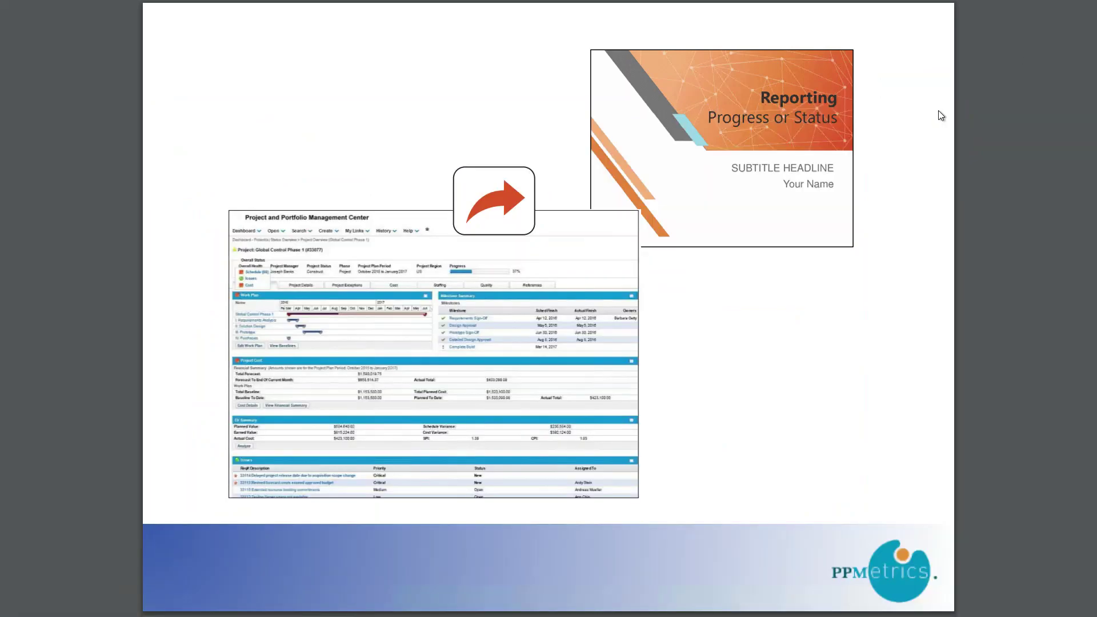
{"action": "key", "text": "alt+Tab"}
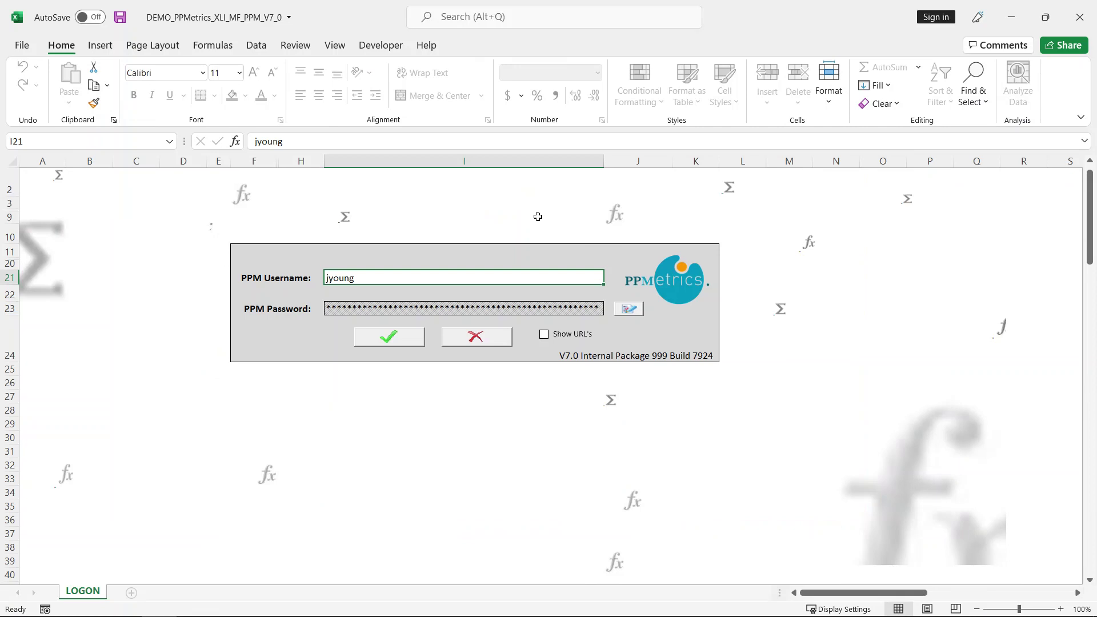
{"action": "left_click", "coordinate": [396, 336]}
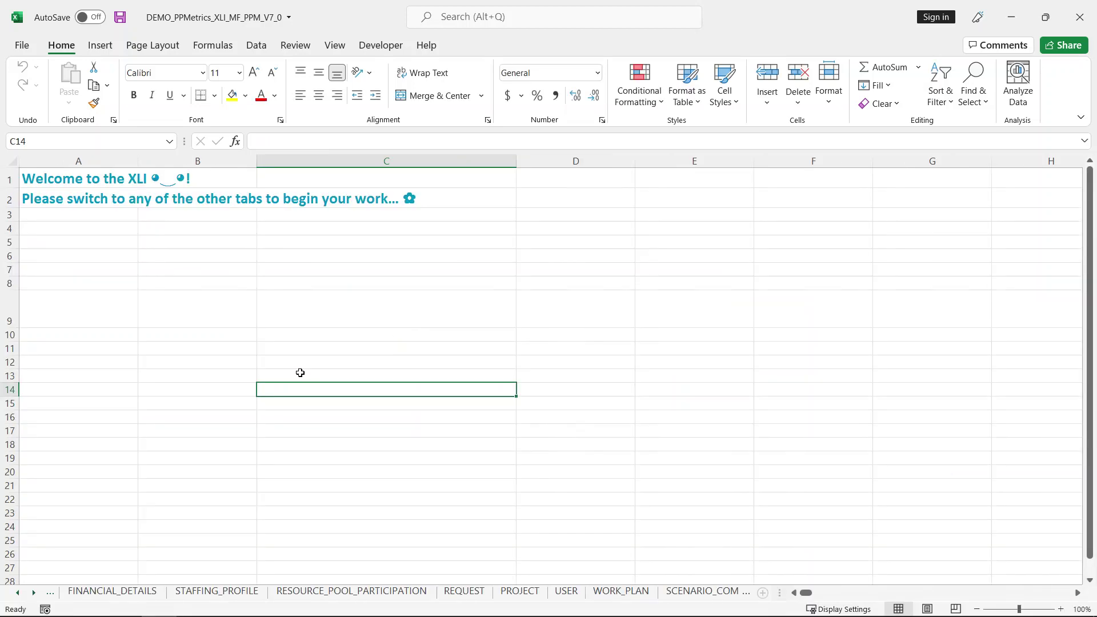
Search for all requests of type Project and load every result into the PROJECT sheet.
{"action": "left_click", "coordinate": [227, 592]}
{"action": "left_click", "coordinate": [388, 593]}
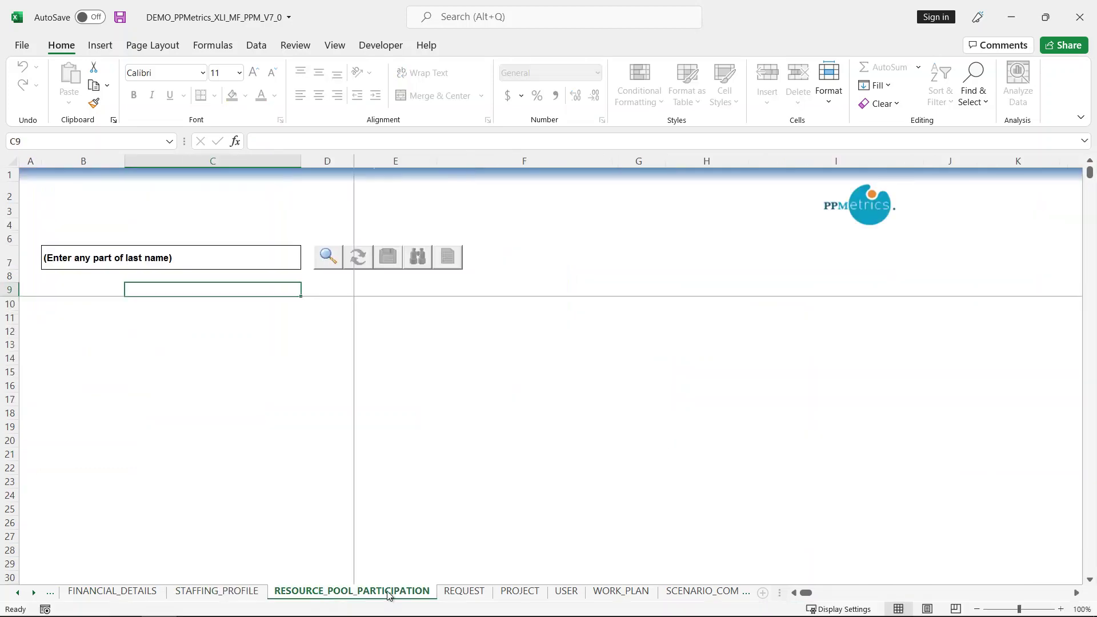
{"action": "left_click", "coordinate": [521, 592]}
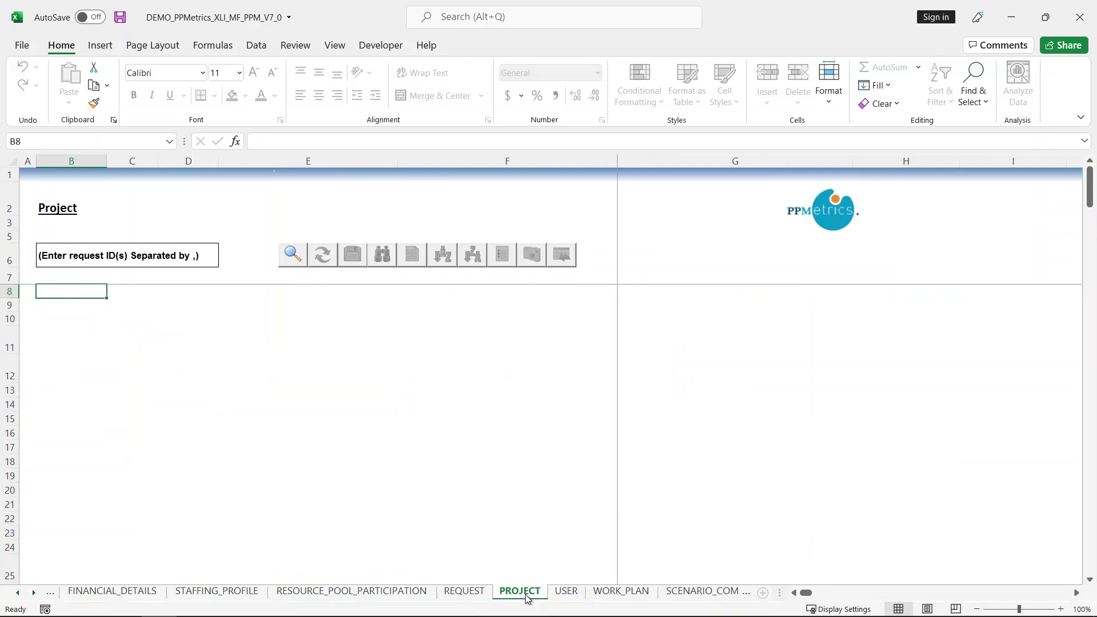
{"action": "left_click", "coordinate": [297, 258]}
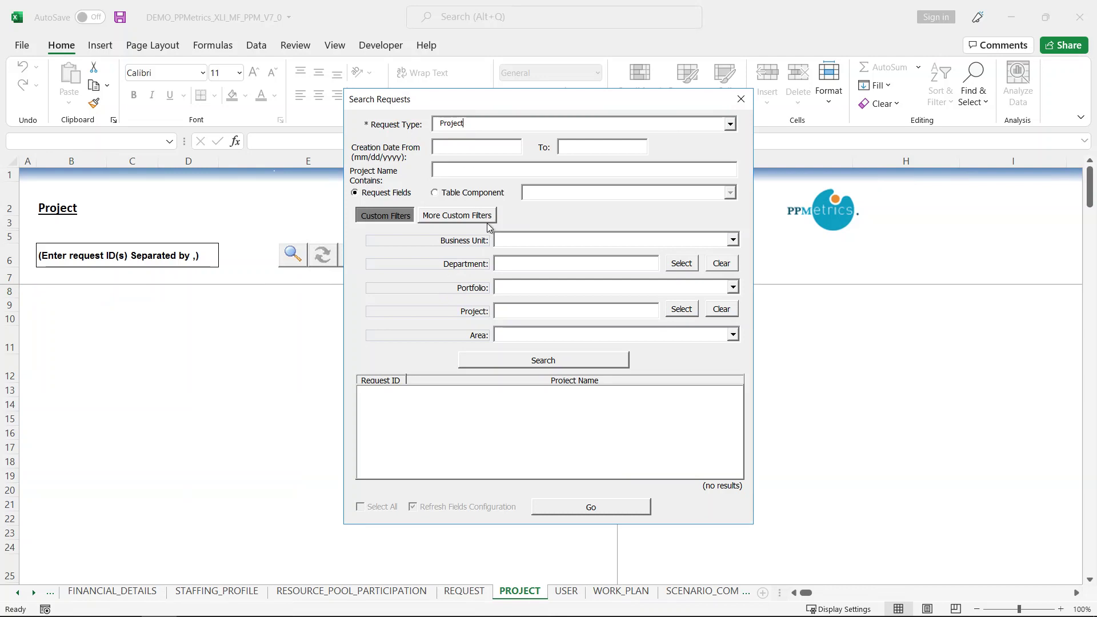
{"action": "left_click", "coordinate": [521, 361]}
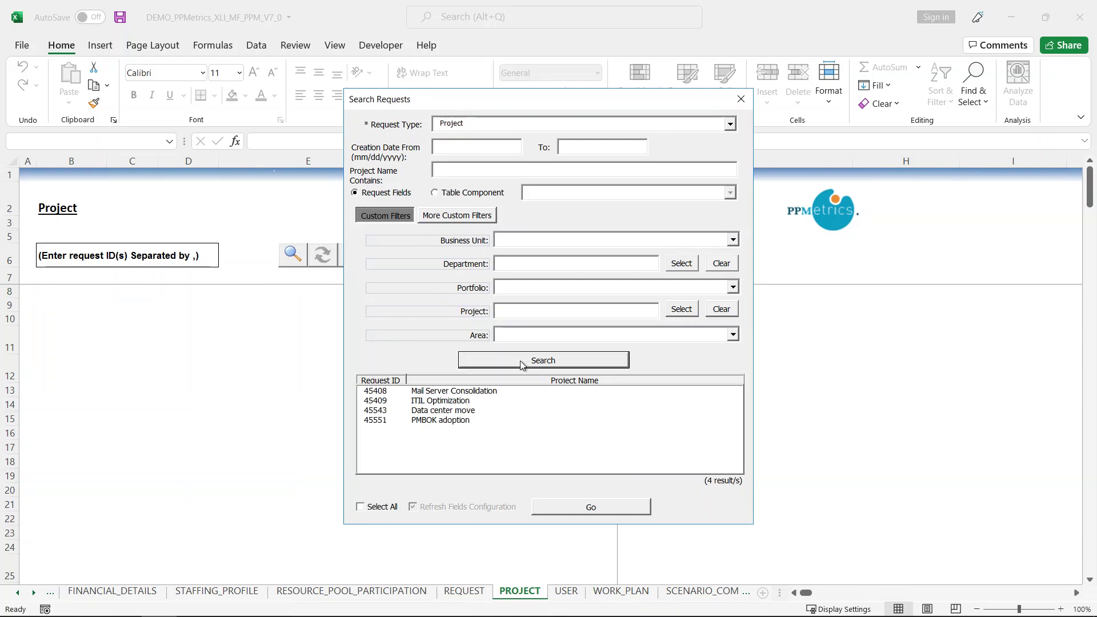
{"action": "left_click", "coordinate": [380, 507]}
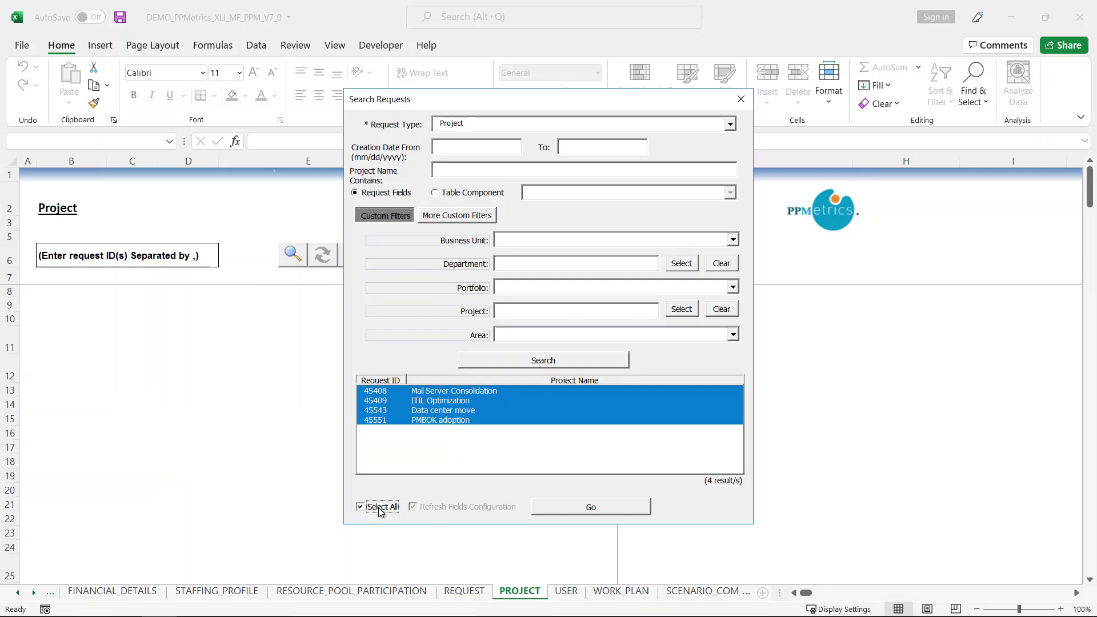
{"action": "left_click", "coordinate": [559, 510]}
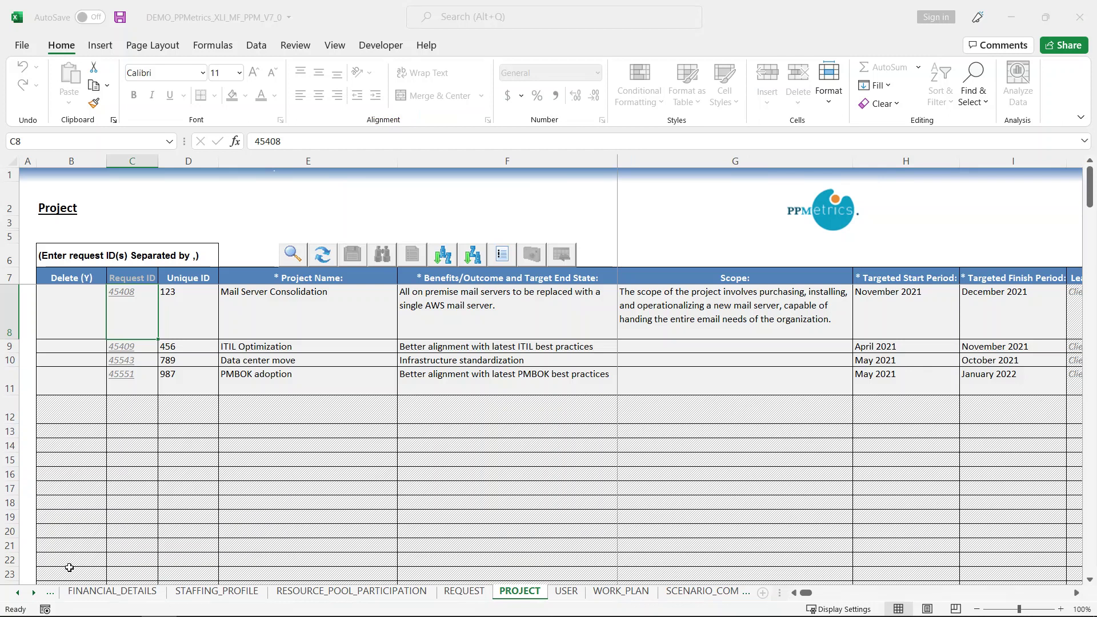
Generate the status report presentation for the Mail Server Consolidation project and switch to it in PowerPoint.
{"action": "left_click", "coordinate": [478, 317]}
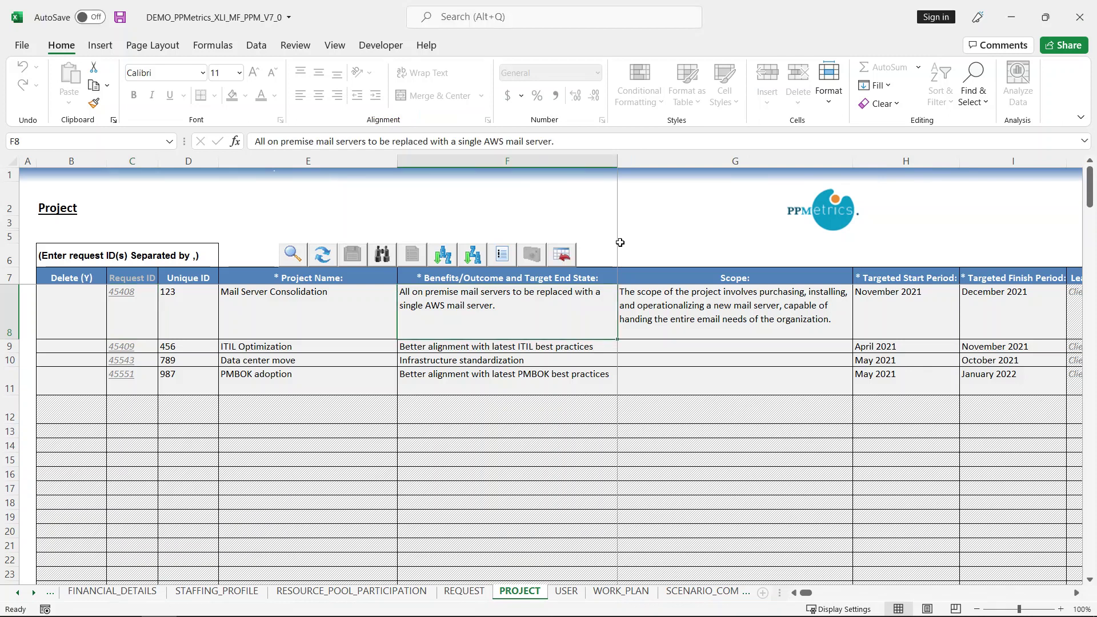
{"action": "left_click", "coordinate": [567, 259]}
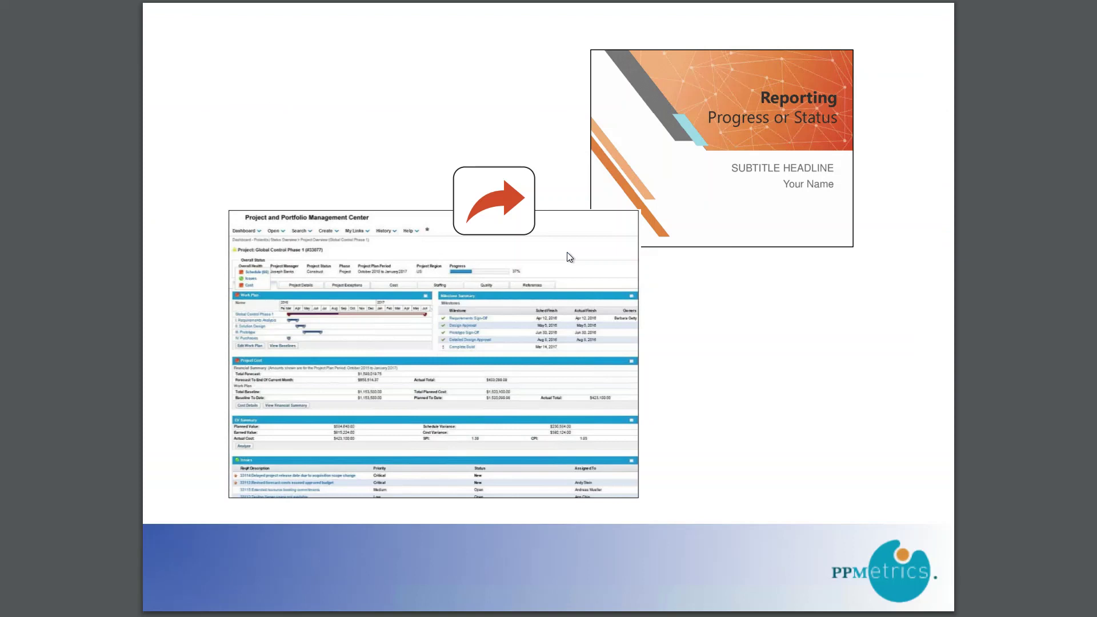
{"action": "key", "text": "alt+Tab"}
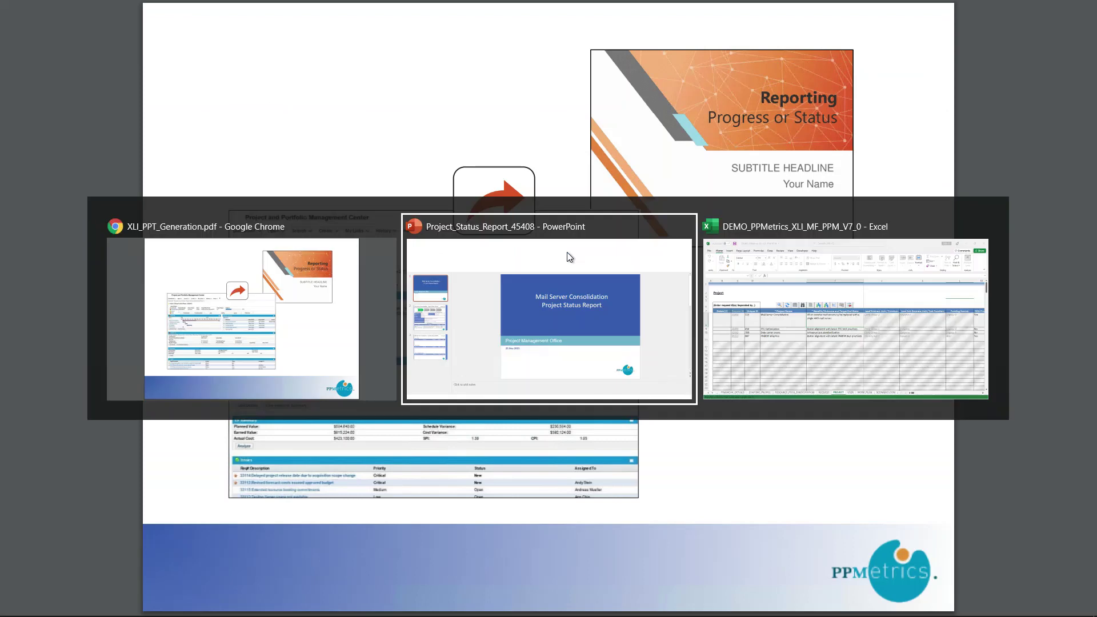
{"action": "key", "text": "alt+Tab"}
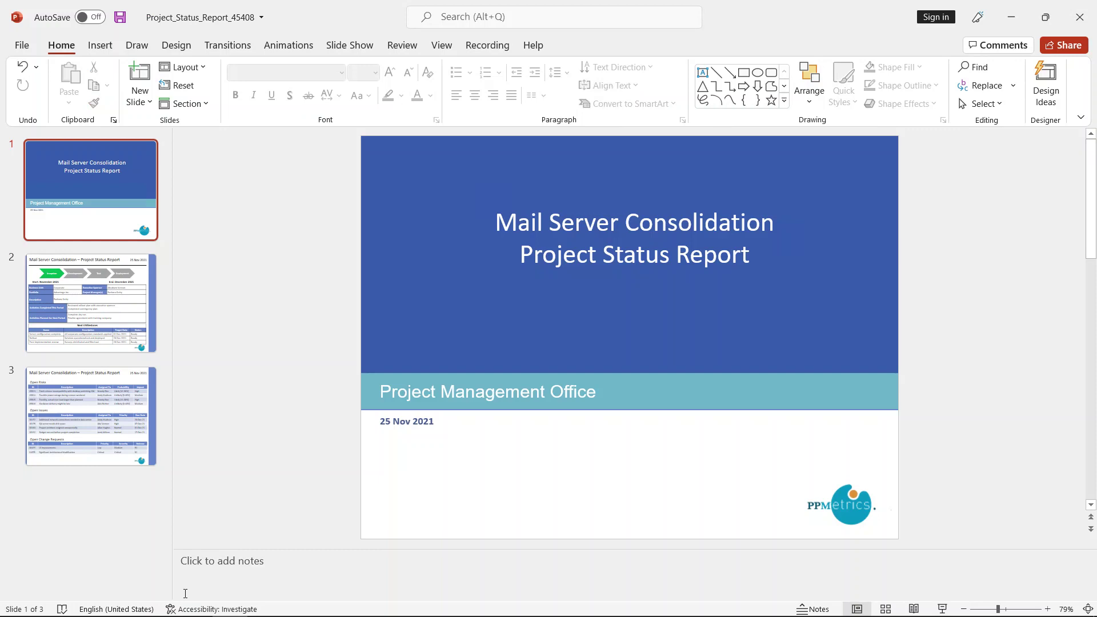
Review slides 2 and 3 of the Mail Server Consolidation status report, and close the presentation without saving.
{"action": "left_click", "coordinate": [91, 269]}
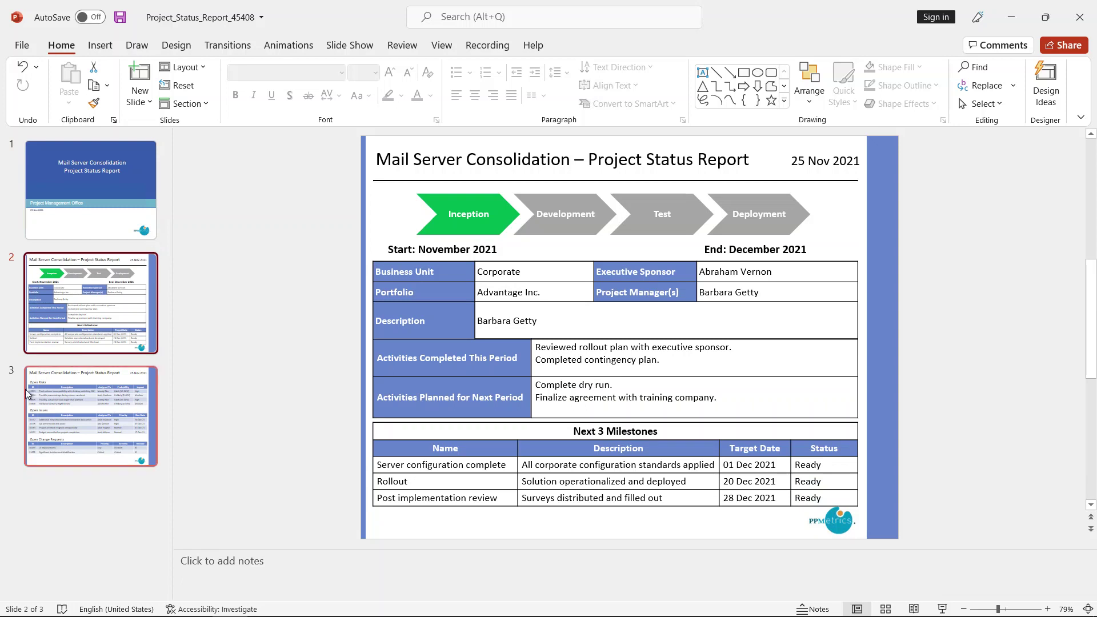
{"action": "left_click", "coordinate": [70, 400]}
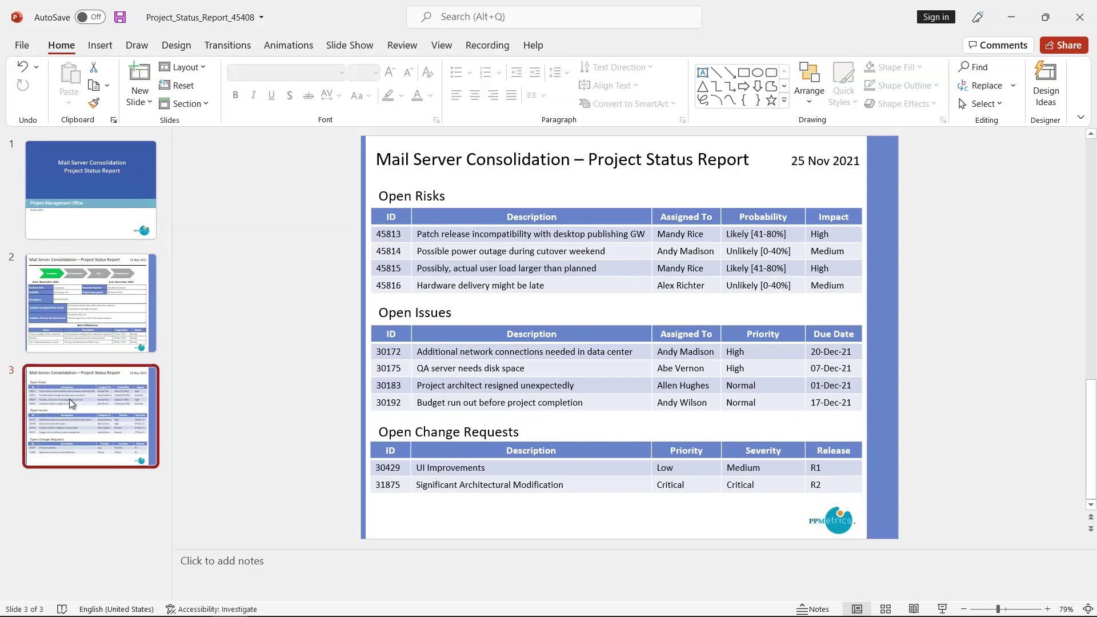
{"action": "left_click", "coordinate": [80, 320]}
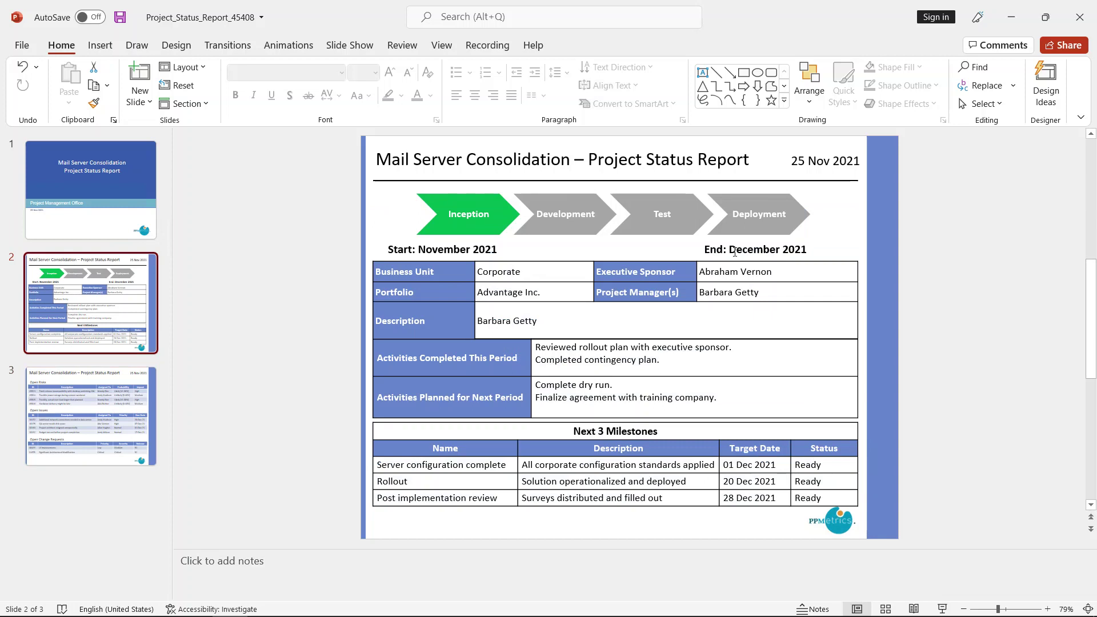
{"action": "left_click", "coordinate": [1082, 19]}
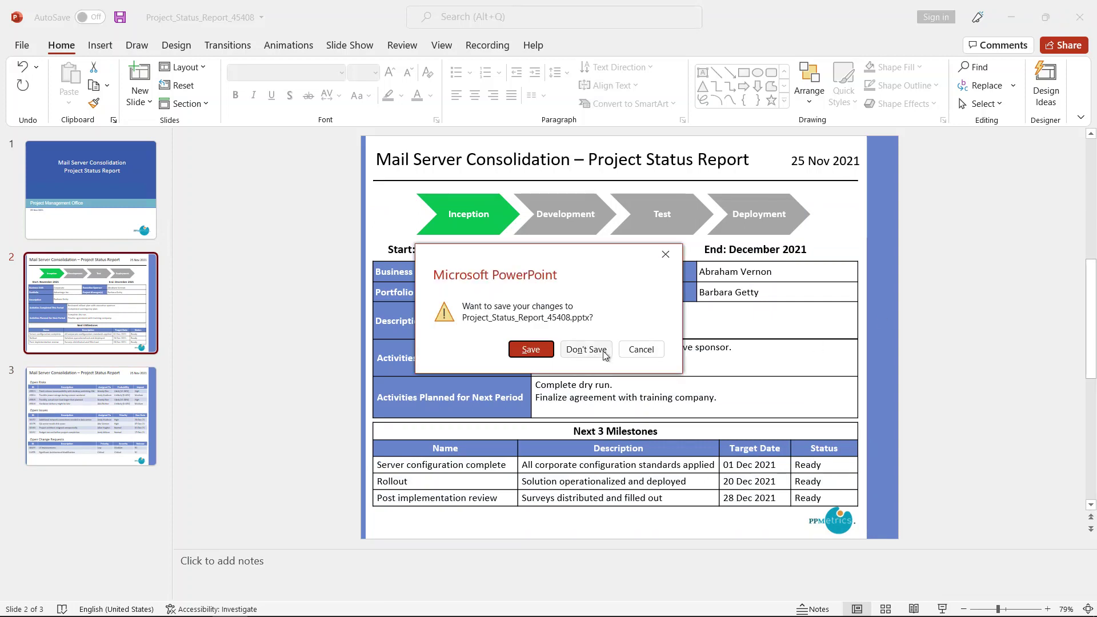
{"action": "left_click", "coordinate": [604, 352]}
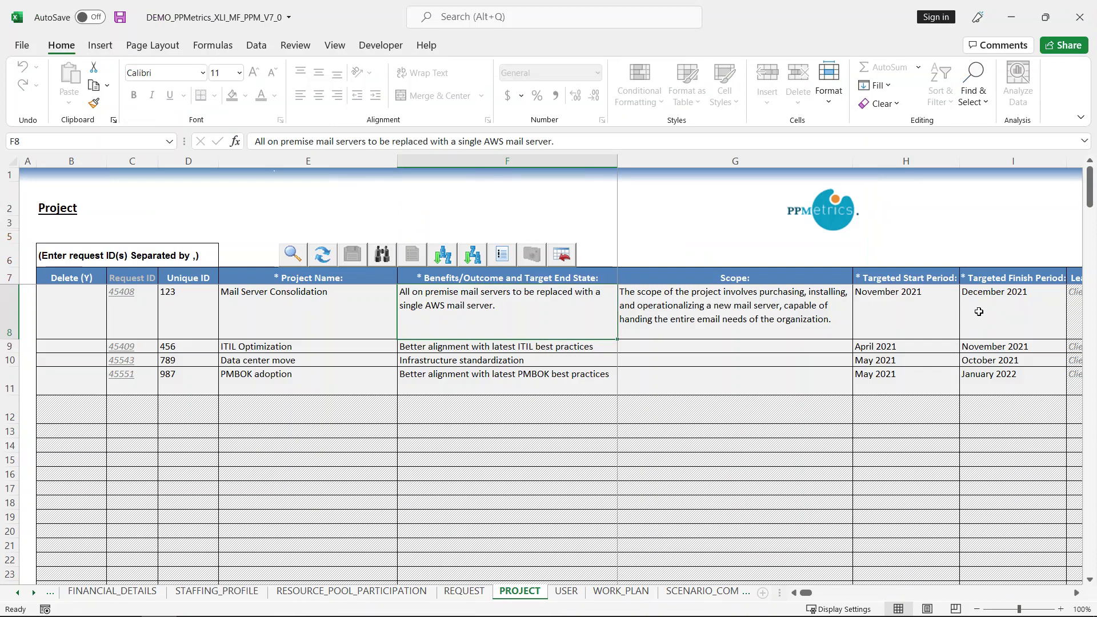
Set the Targeted Finish Period of Mail Server Consolidation to January 2022 and save the update to PPM.
{"action": "left_click", "coordinate": [962, 315]}
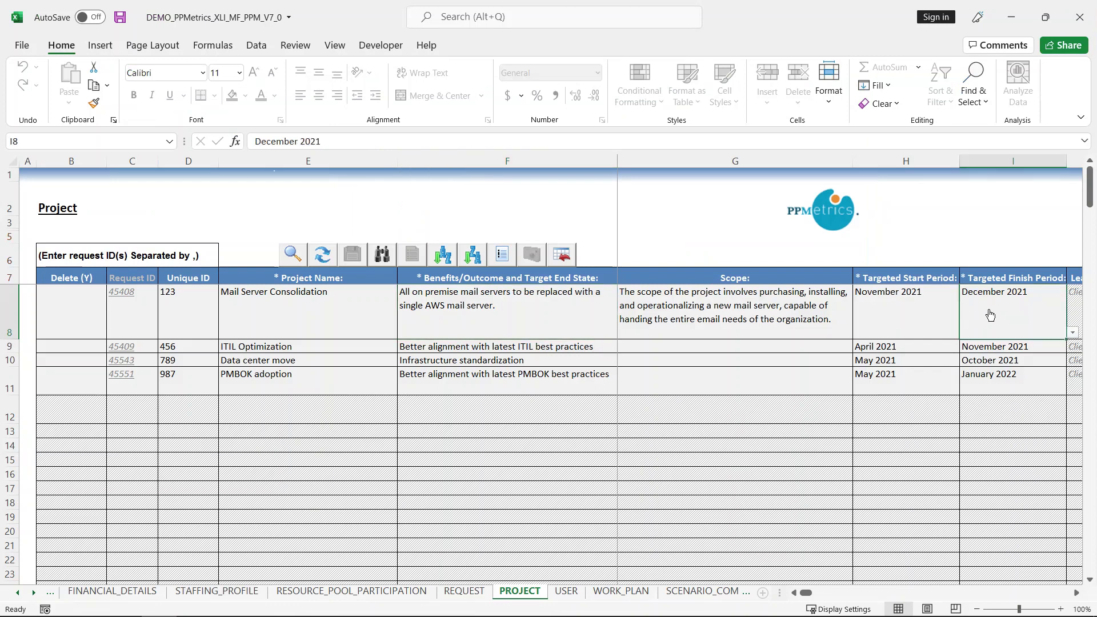
{"action": "left_click", "coordinate": [1071, 335]}
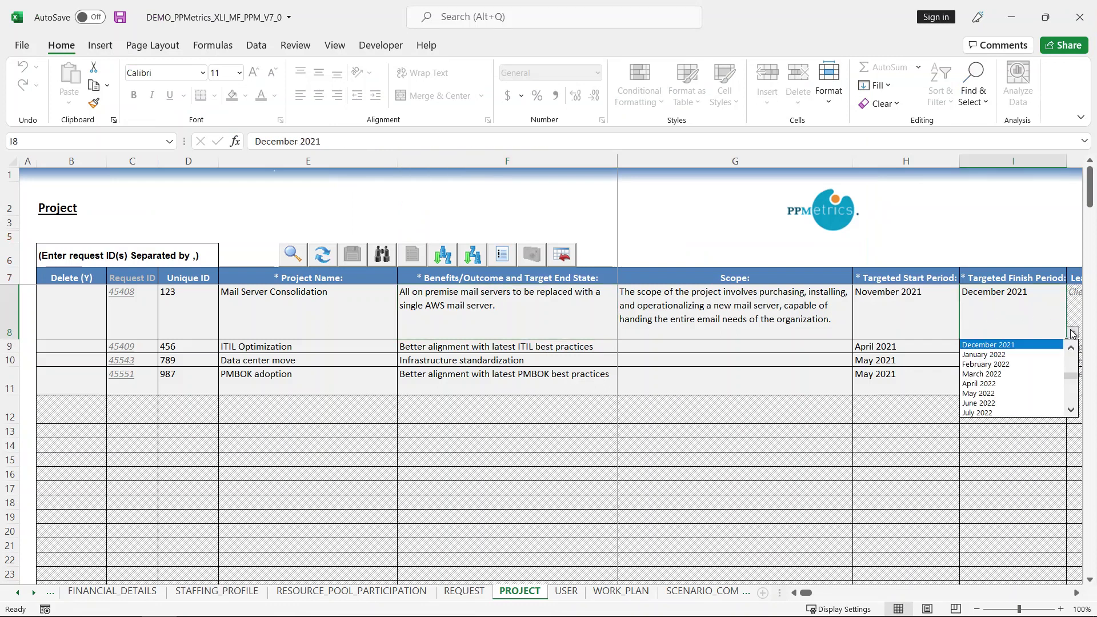
{"action": "left_click", "coordinate": [1022, 354]}
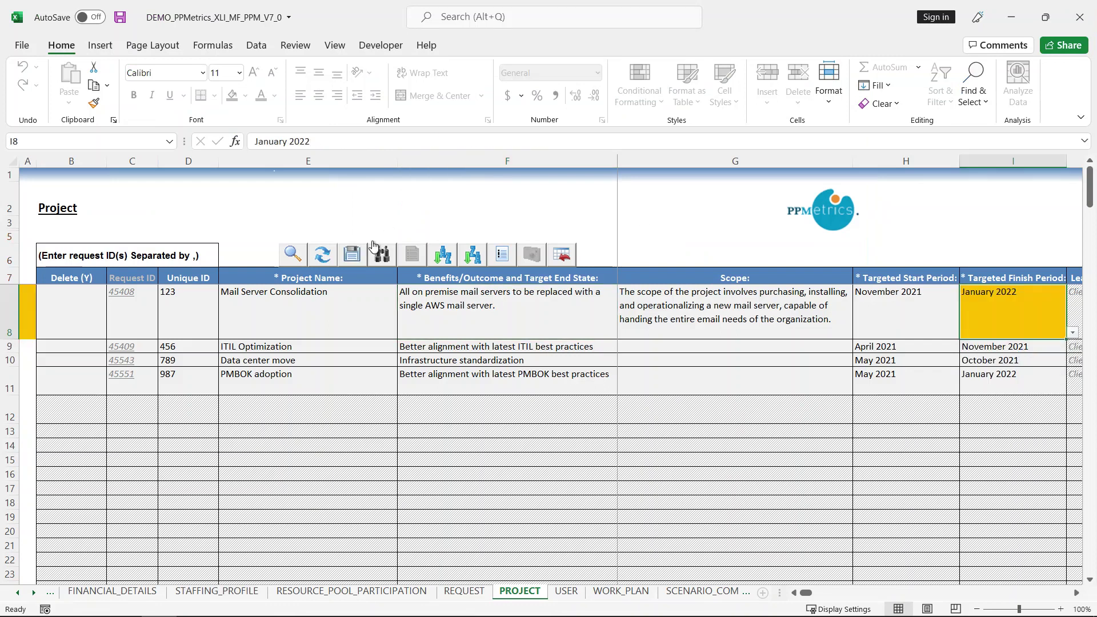
{"action": "left_click", "coordinate": [352, 254]}
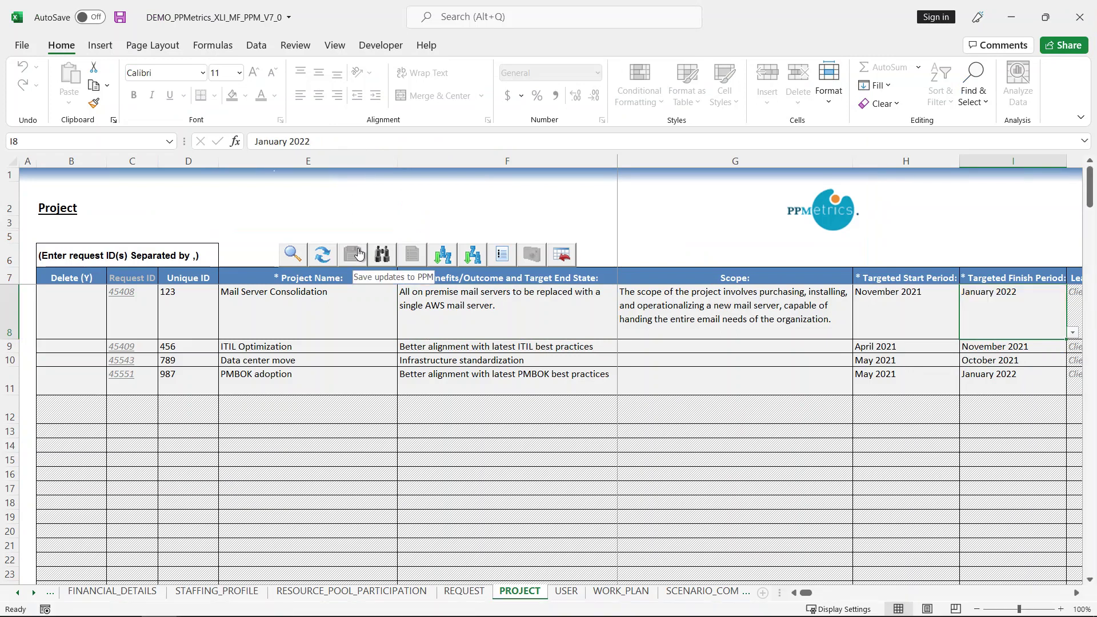
Regenerate the Mail Server Consolidation status report from the updated project data and switch to it in PowerPoint.
{"action": "left_click", "coordinate": [569, 298]}
{"action": "left_click", "coordinate": [562, 256]}
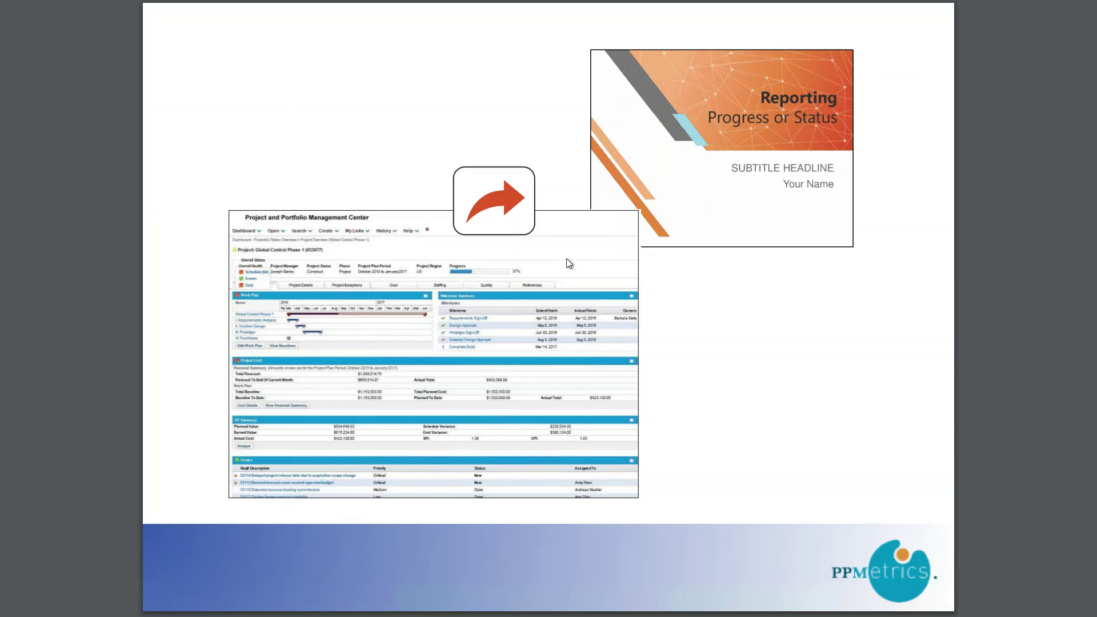
{"action": "key", "text": "alt+Tab"}
{"action": "key", "text": "alt+Tab"}
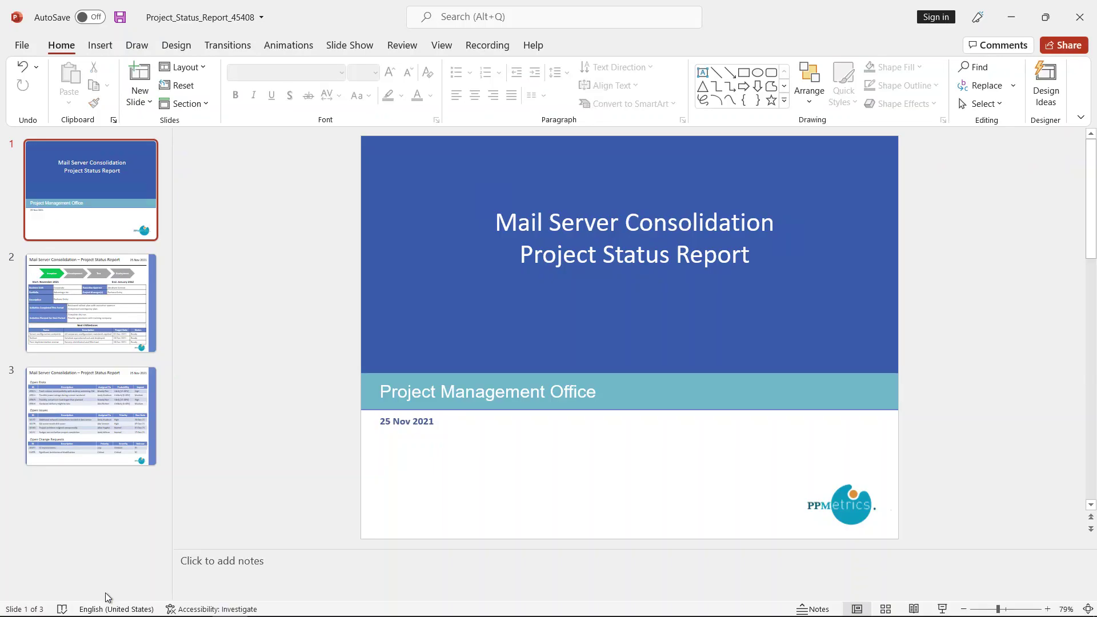
Check the project end date on slide 2 of the regenerated status report.
{"action": "left_click", "coordinate": [115, 304]}
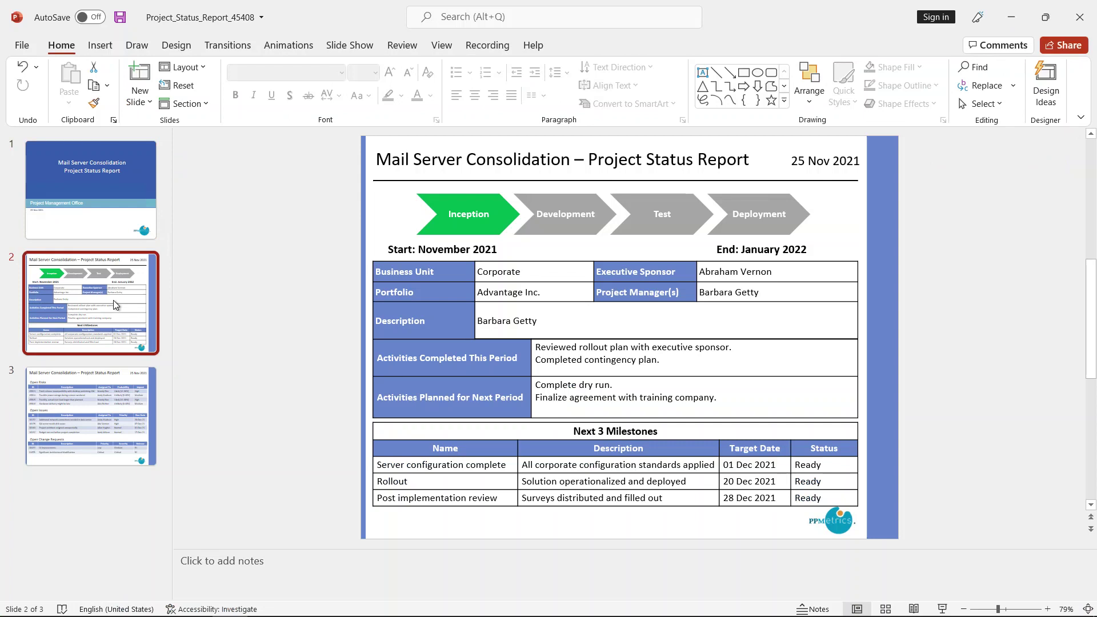
{"action": "left_click", "coordinate": [807, 253]}
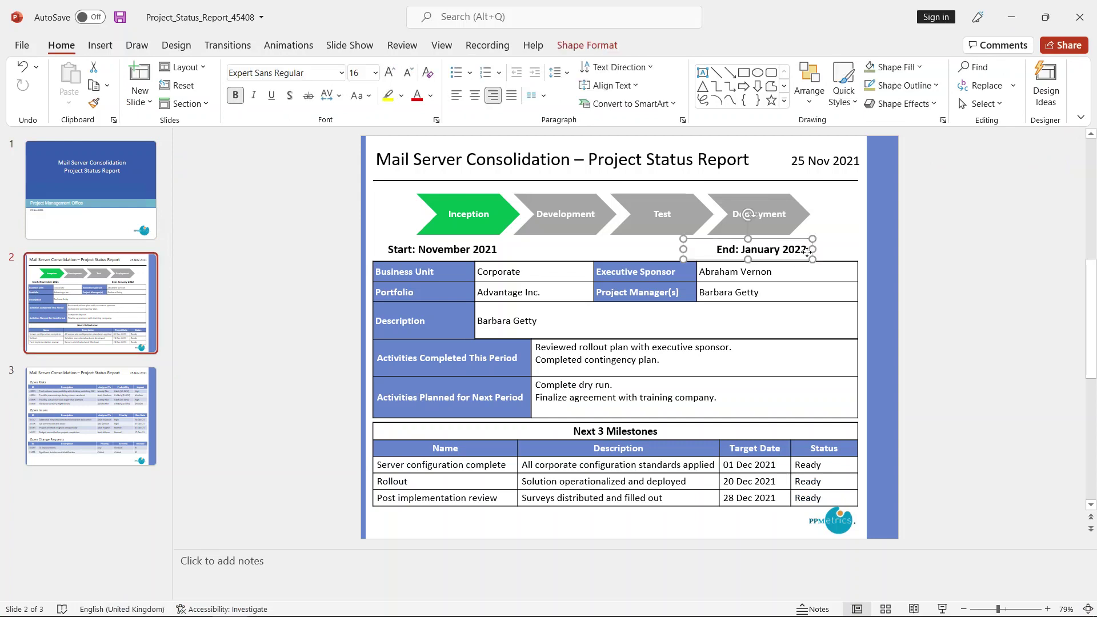
{"action": "left_click", "coordinate": [942, 279]}
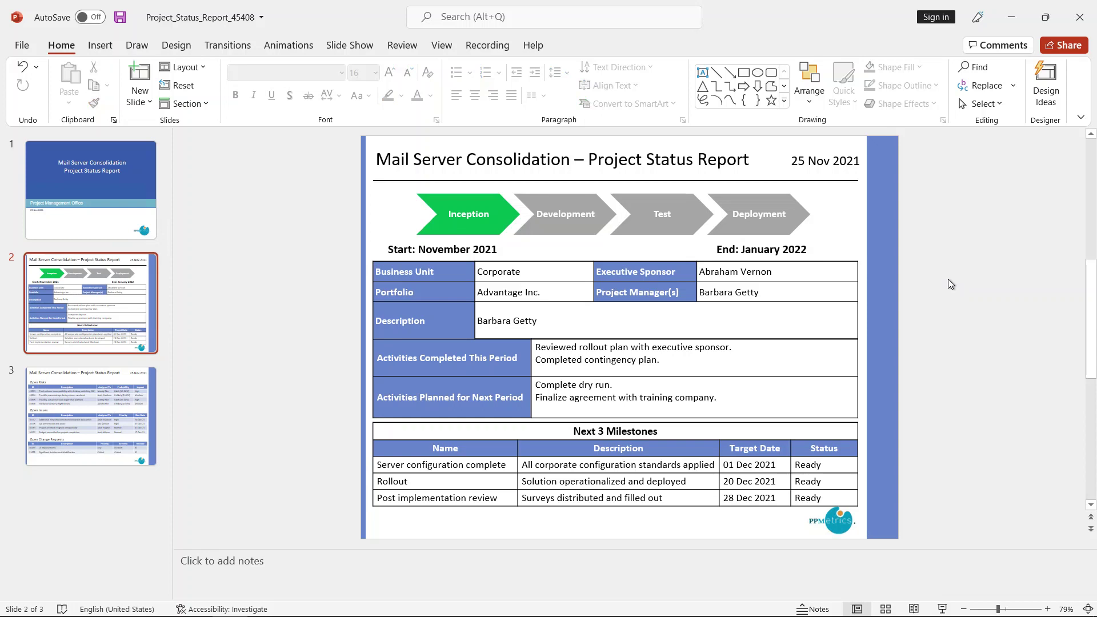
Switch back to the XLI_PPT_Generation.pdf slides in Chrome and advance to the closing contact slide.
{"action": "key", "text": "alt+Tab"}
{"action": "key", "text": "alt+Tab"}
{"action": "key", "text": "alt+Tab"}
{"action": "key", "text": "alt+Tab"}
{"action": "key", "text": "alt+Tab"}
{"action": "key", "text": "Right"}
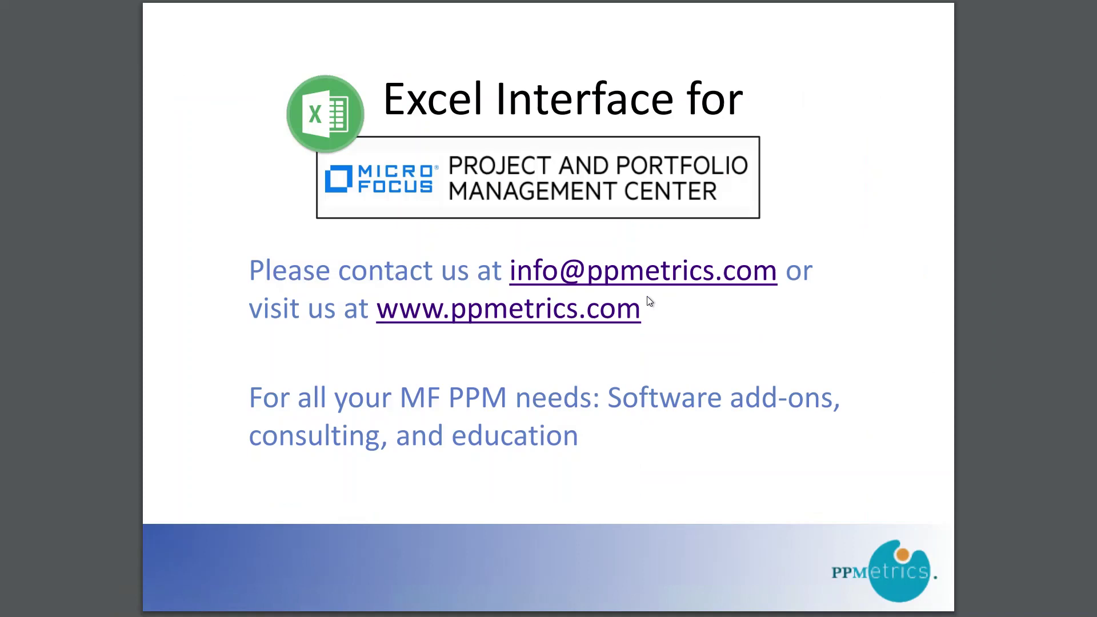